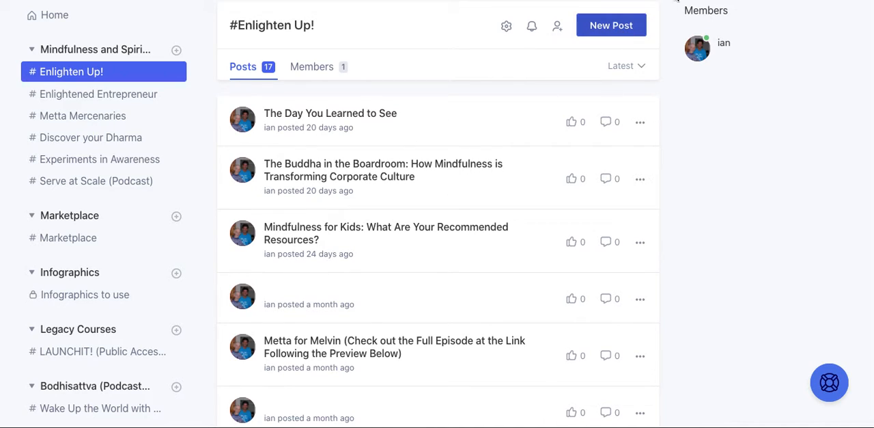
- Start a new post in the Enlighten Up! space and title it "How to use the new post editor"
click(611, 25)
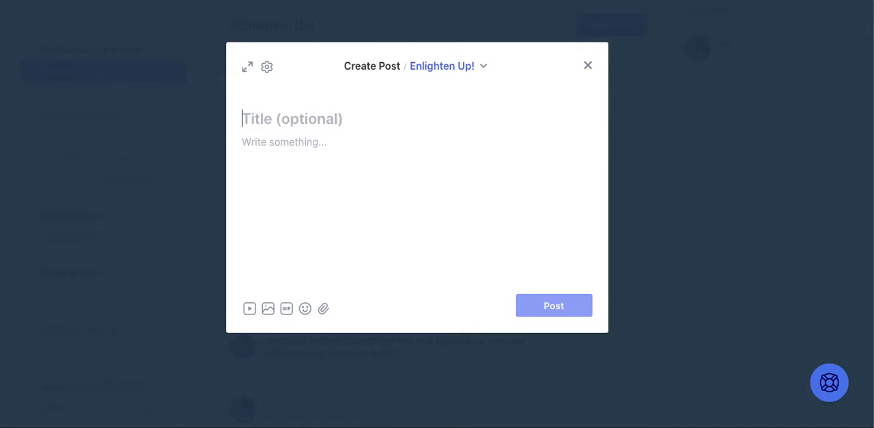
click(589, 65)
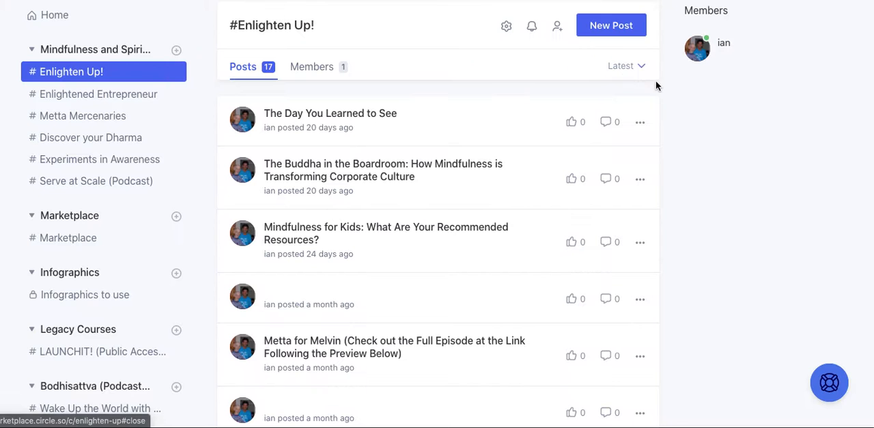
click(626, 34)
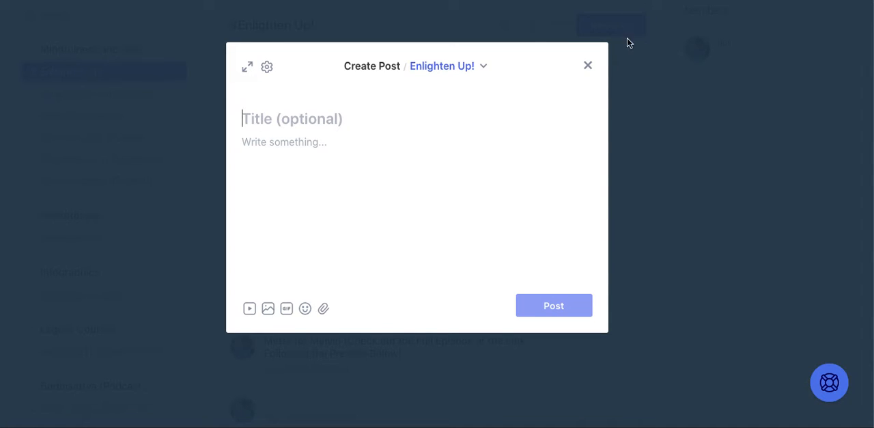
click(468, 70)
click(468, 72)
click(432, 109)
text(How to use the new)
text( post ed)
key(BackSpace)
text(st editor)
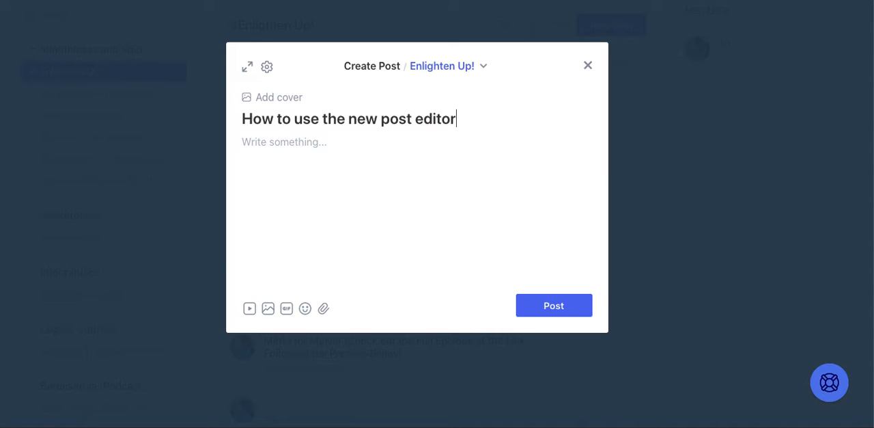
- Write "This is the post body - all of your content goes here." as the first body paragraph and begin a new line
click(377, 191)
text(This is the post body - all o)
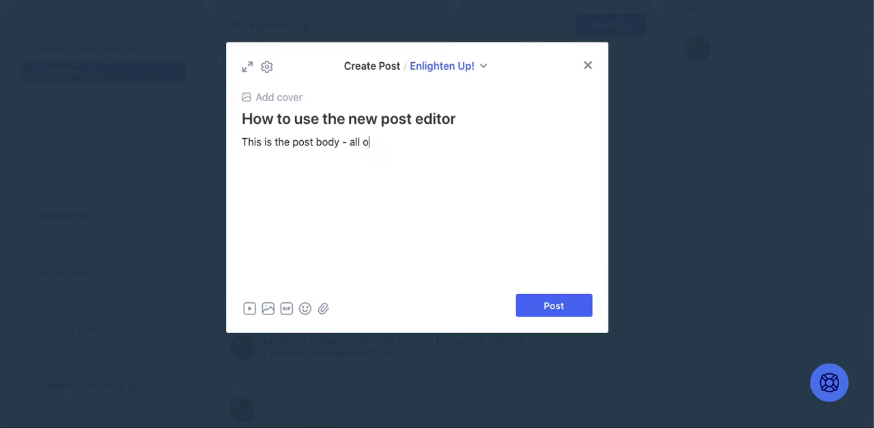
text(f your content goes here.)
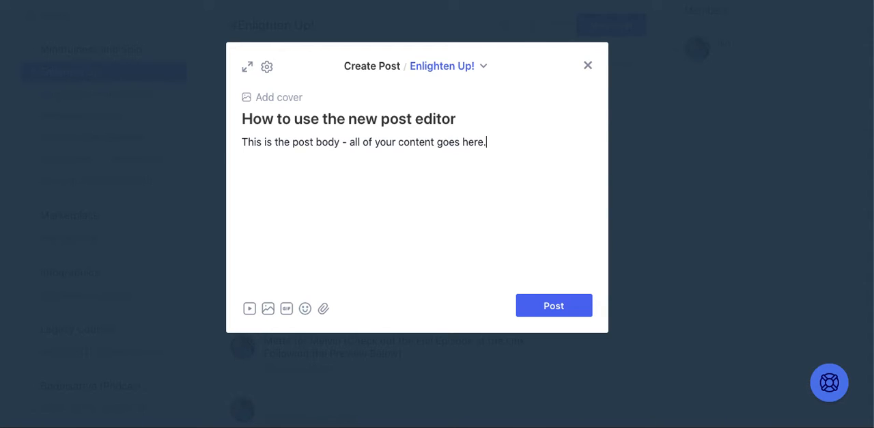
key(Return)
- Look through the block types offered by the slash command on the new line, from headings to embeds, and remove the slash
text(/)
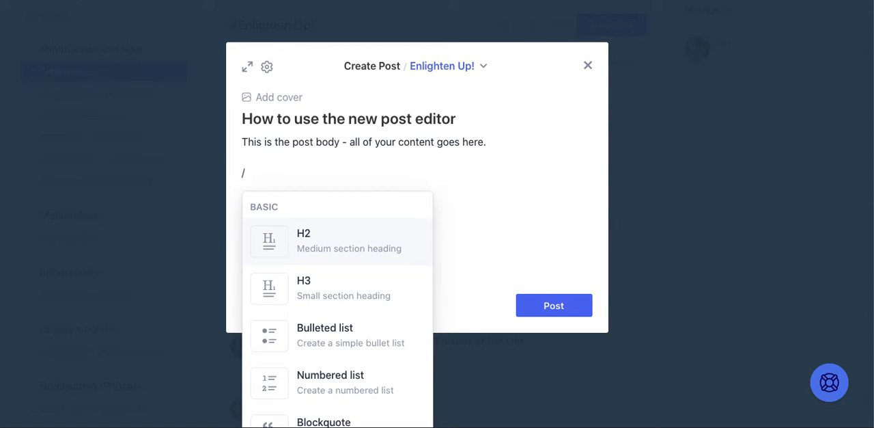
drag(390, 247, 348, 61)
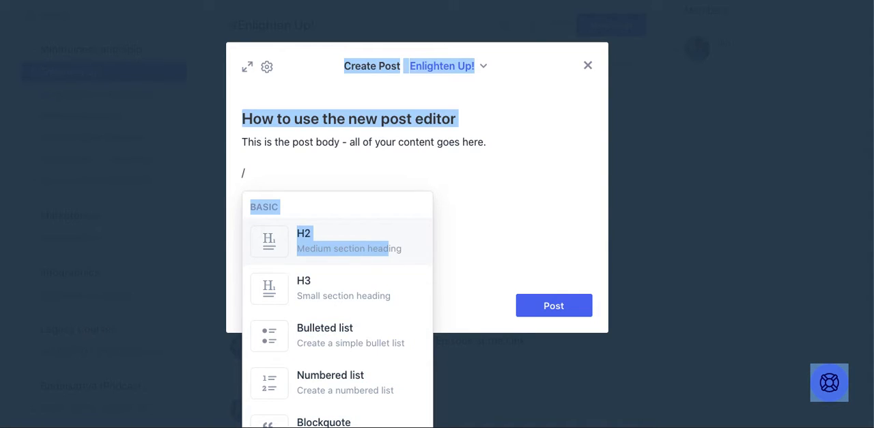
drag(392, 296, 427, 326)
scroll(426, 321, down, 10)
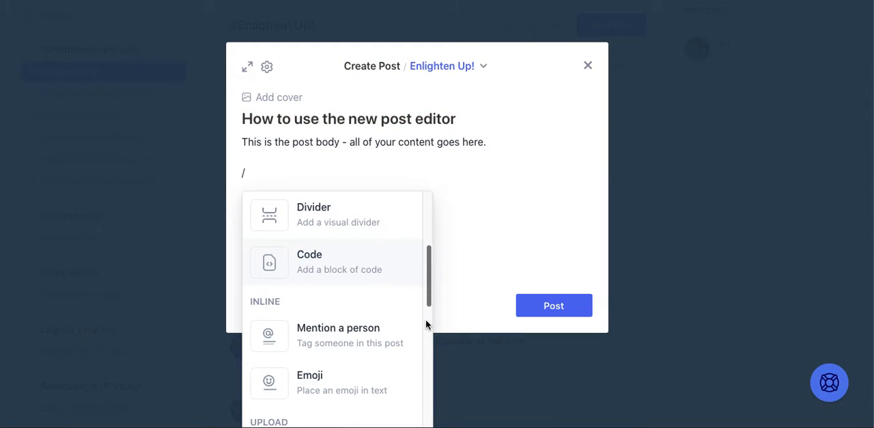
scroll(426, 319, down, 5)
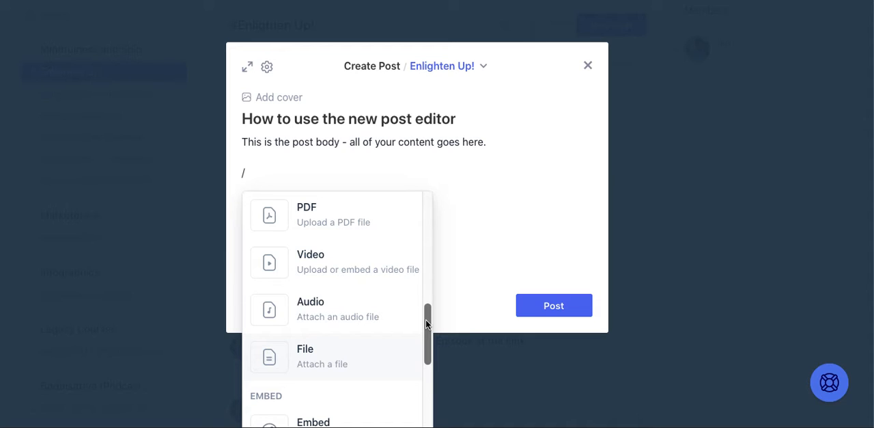
drag(426, 319, 416, 211)
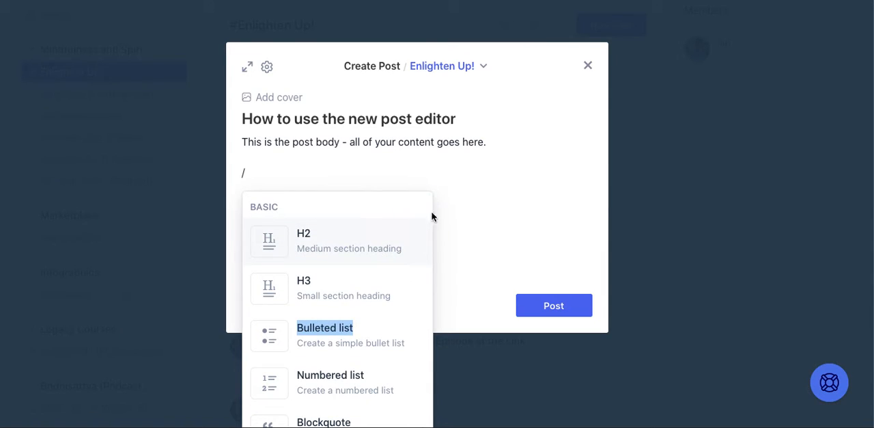
click(479, 223)
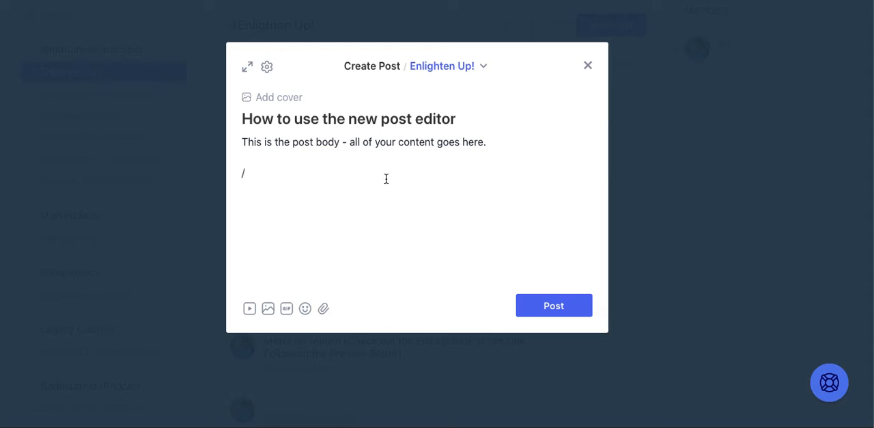
key(BackSpace)
- Write "This is a little bit of body content" as the second line of the post body
text(This is a little bit of )
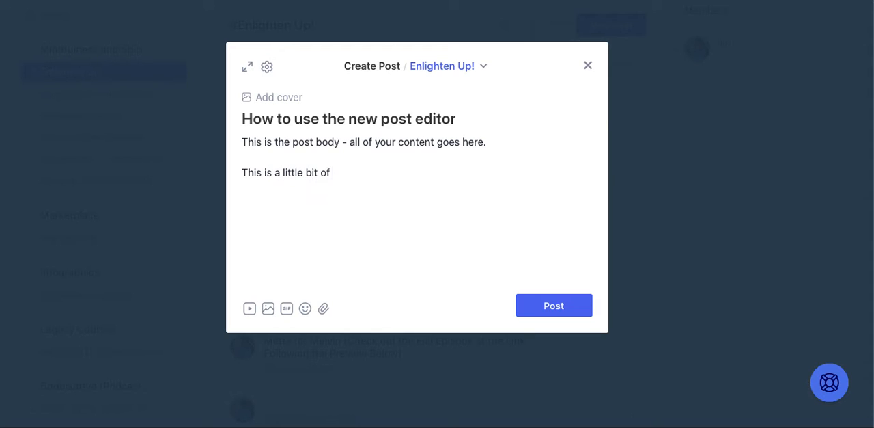
text(body content)
key(BackSpace)
- Format the line "This is a little bit of body content" as an H2 heading
drag(410, 175, 244, 162)
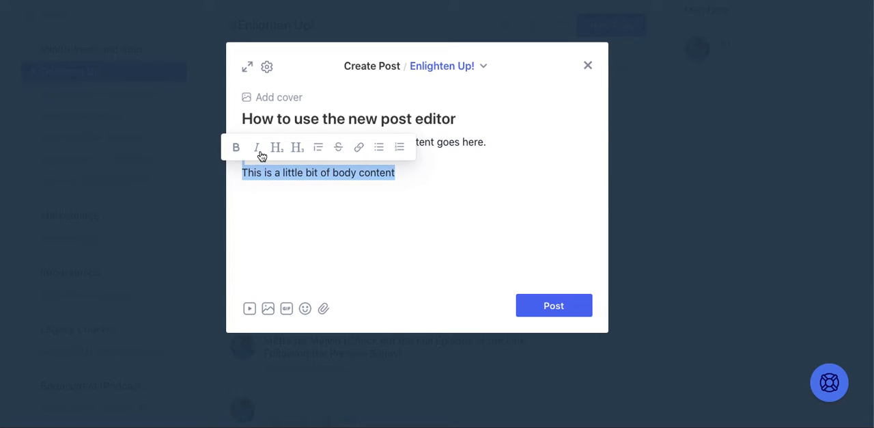
click(277, 152)
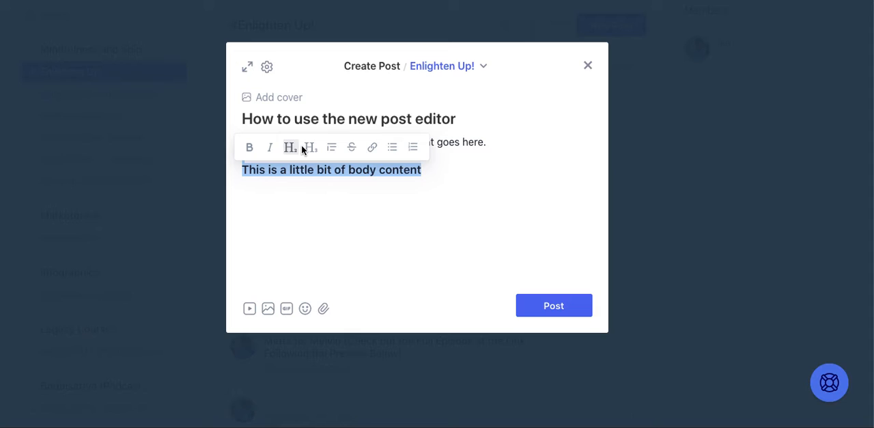
click(450, 174)
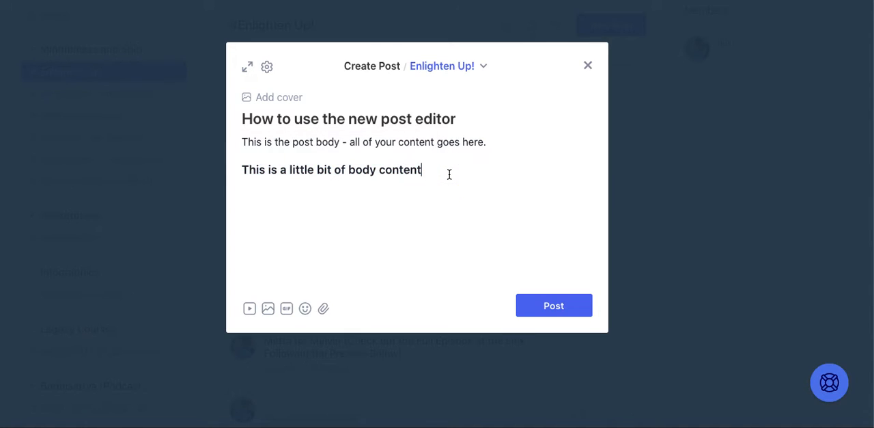
- Insert the "Alright, I need coffee." GIF below the heading and a grinning emoji beneath it
key(Return)
click(287, 309)
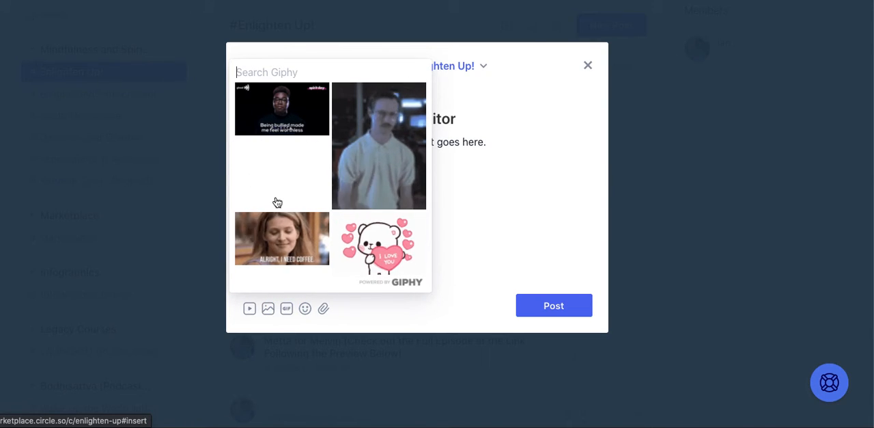
click(283, 249)
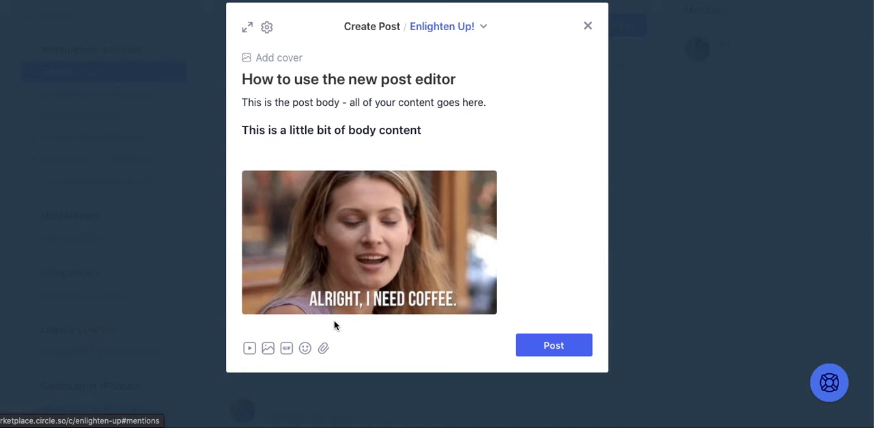
click(305, 348)
click(326, 218)
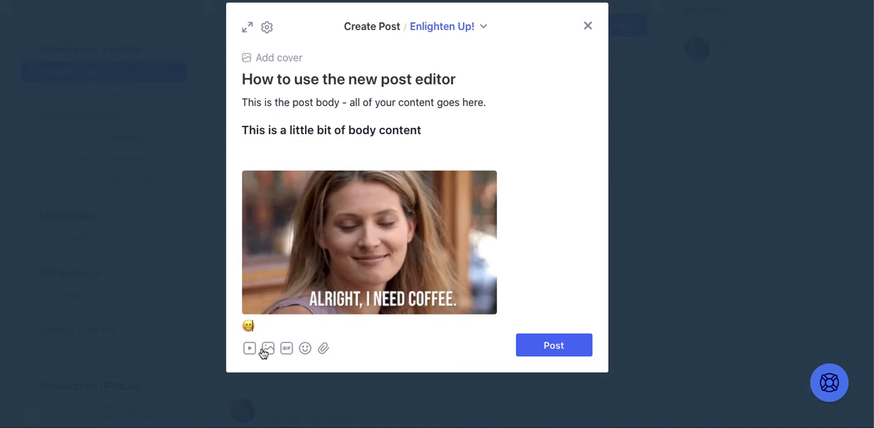
- Attach the picture az1ab61yn25e1shtfvbgpruqdzy7.png below the emoji in the post body
click(324, 349)
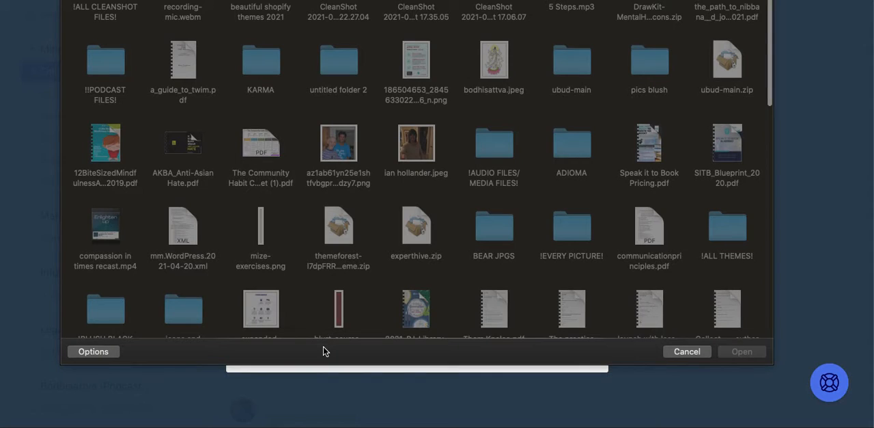
click(360, 148)
click(755, 349)
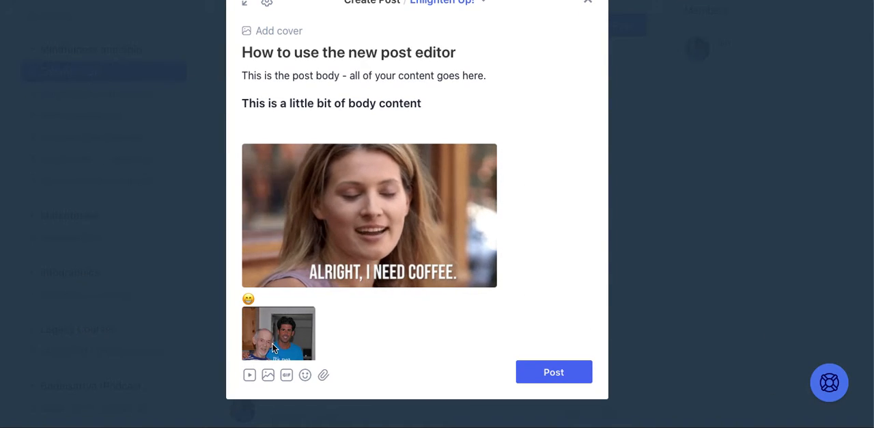
key(Up)
key(Up)
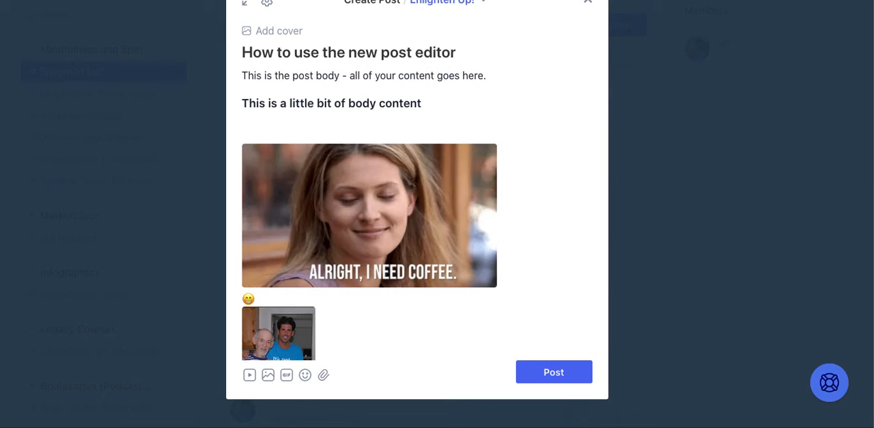
- Pick the first portrait from a cover photo search for "black and white face" and publish the post
click(292, 32)
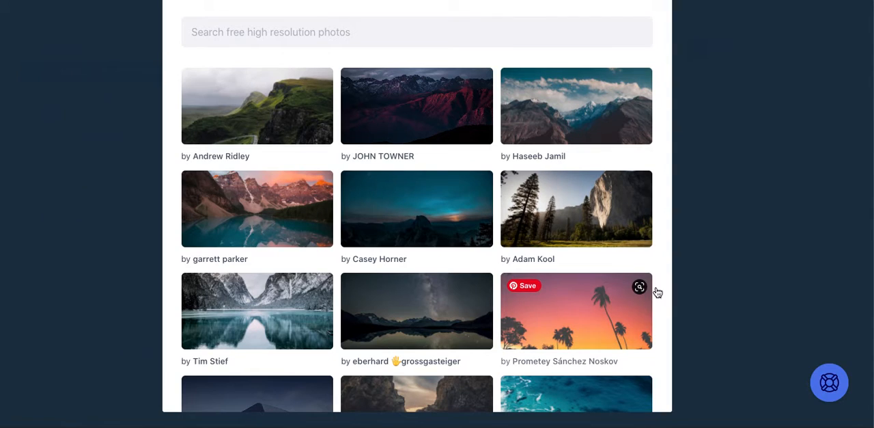
click(297, 32)
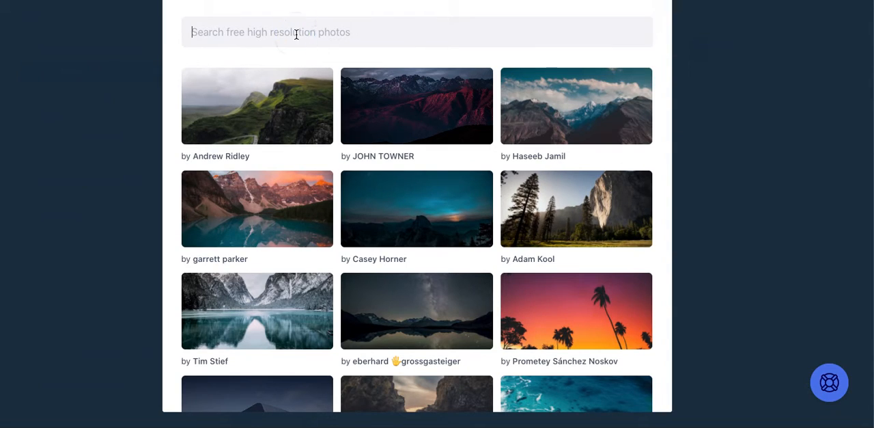
text(black and white fac)
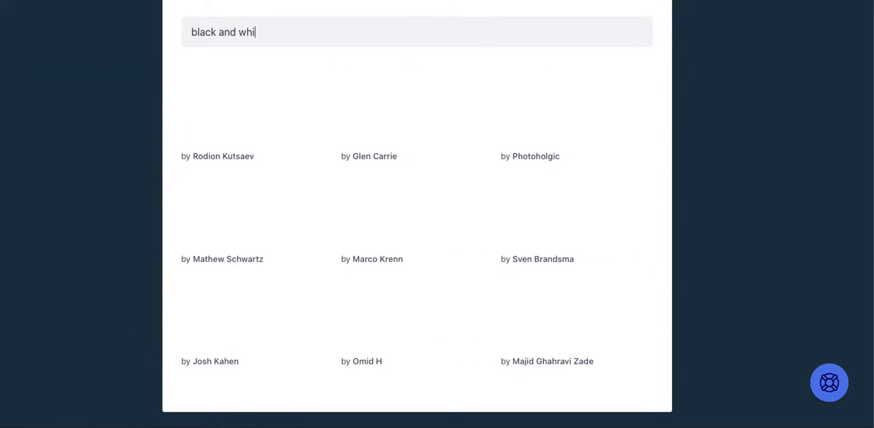
text(e)
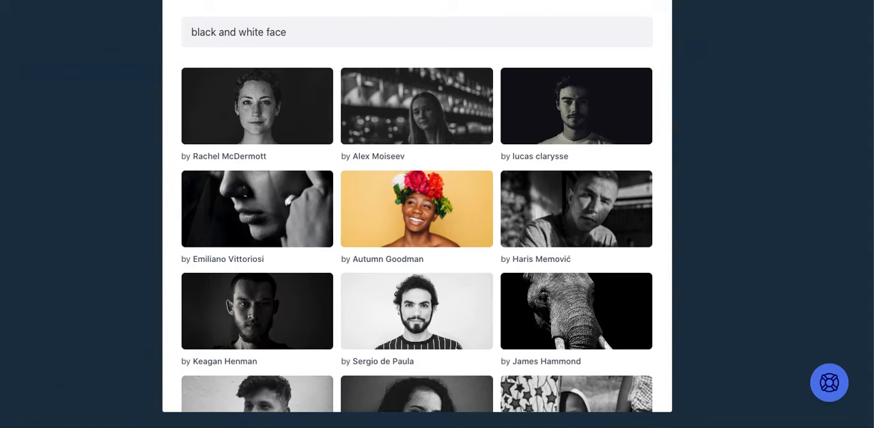
click(265, 117)
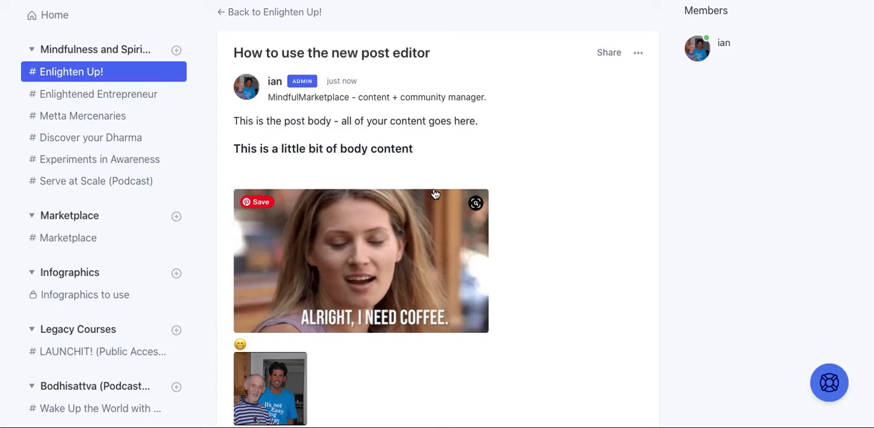
- Open the published post for editing and expand the editor to full screen
scroll(413, 198, down, 1)
scroll(412, 129, down, 4)
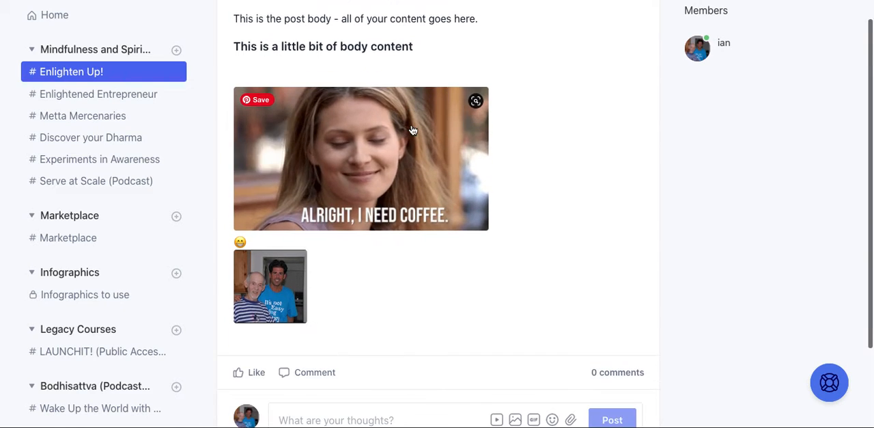
scroll(412, 129, up, 1)
scroll(412, 130, up, 5)
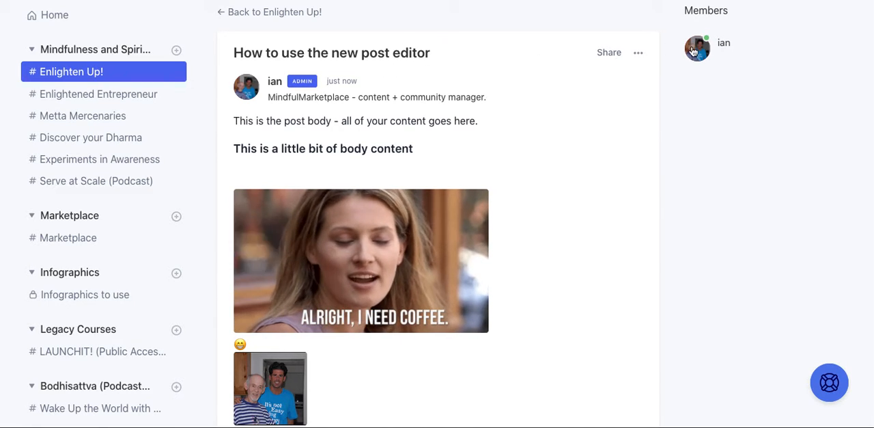
click(637, 53)
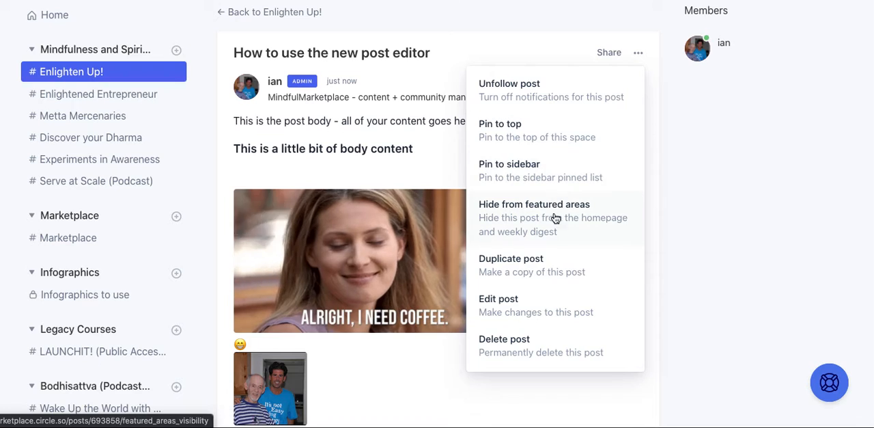
click(540, 301)
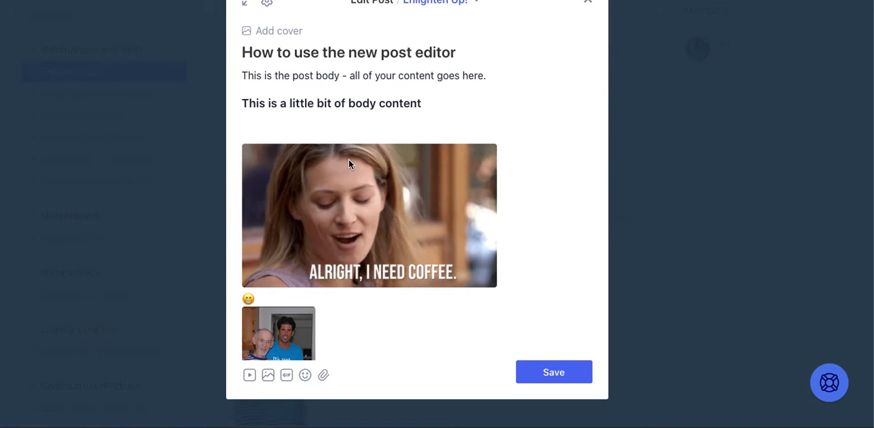
click(245, 4)
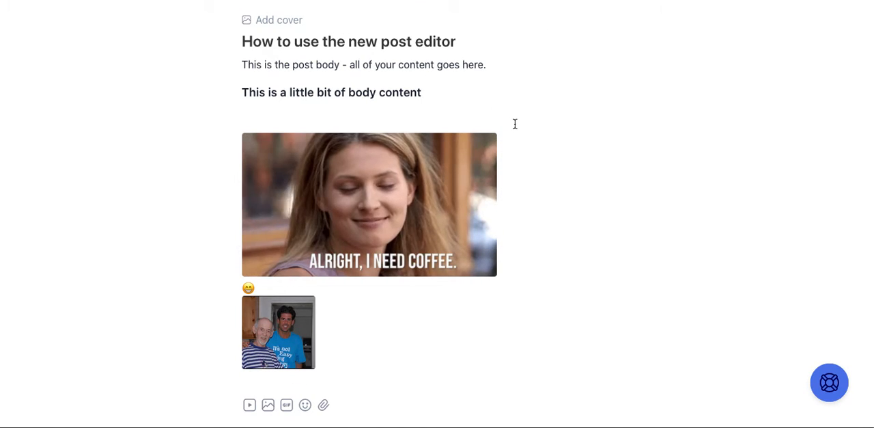
- Upload the image file "beautiful shopify themes 2021" as the post's cover
click(299, 21)
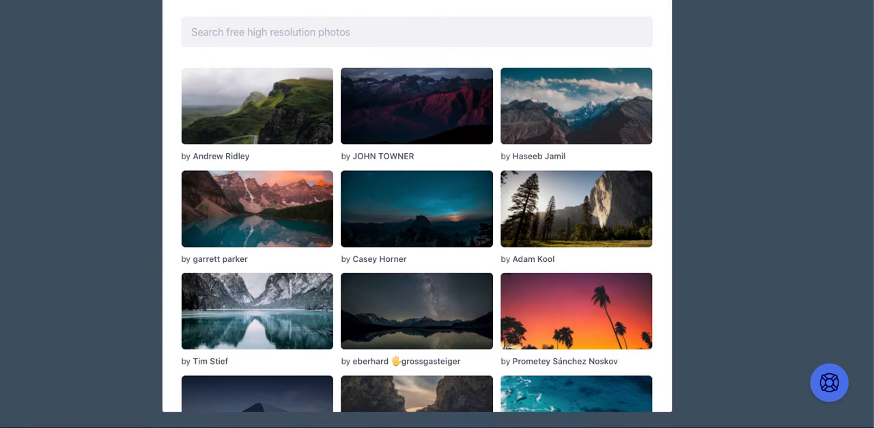
click(274, 1)
click(430, 241)
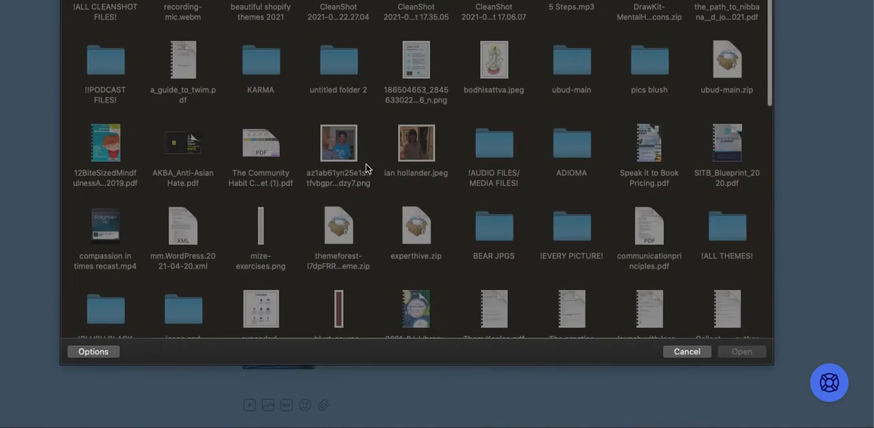
click(343, 156)
click(269, 17)
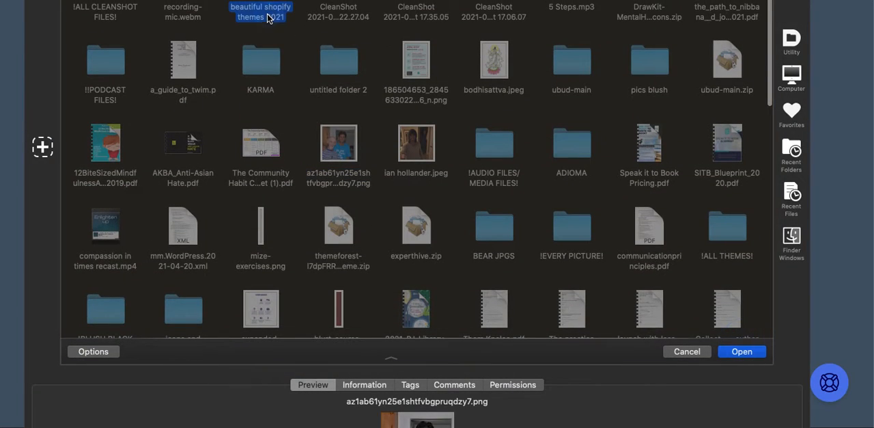
- Load the chosen Shopify themes image, shift it down in the crop frame so its upper part fills the cover, and save the adjustment
click(741, 351)
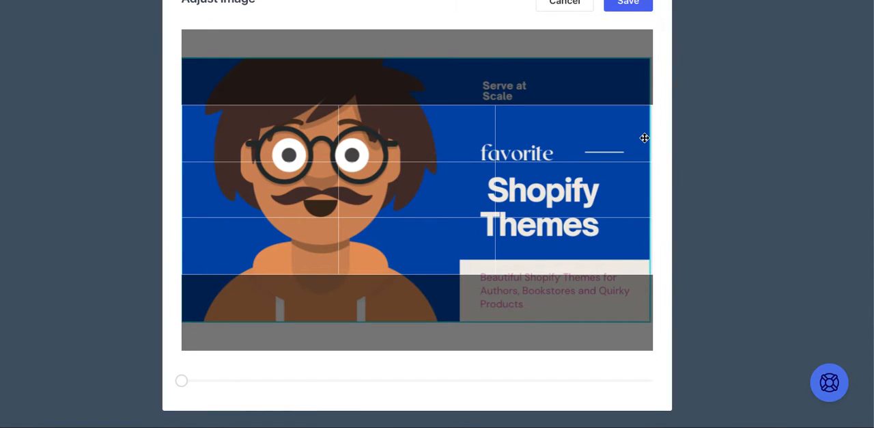
drag(588, 146, 593, 199)
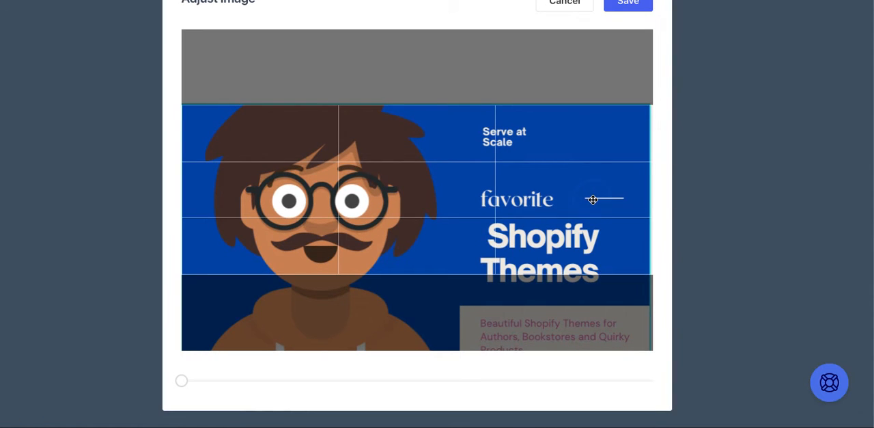
click(634, 3)
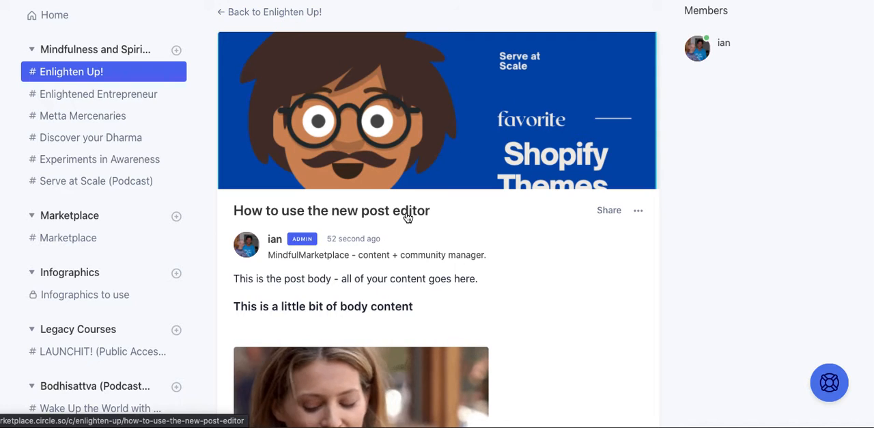
- Review the updated post, return to the Enlighten Up! space and pin "How to use the new post editor" to the space's sidebar
scroll(406, 211, down, 4)
scroll(406, 211, down, 1)
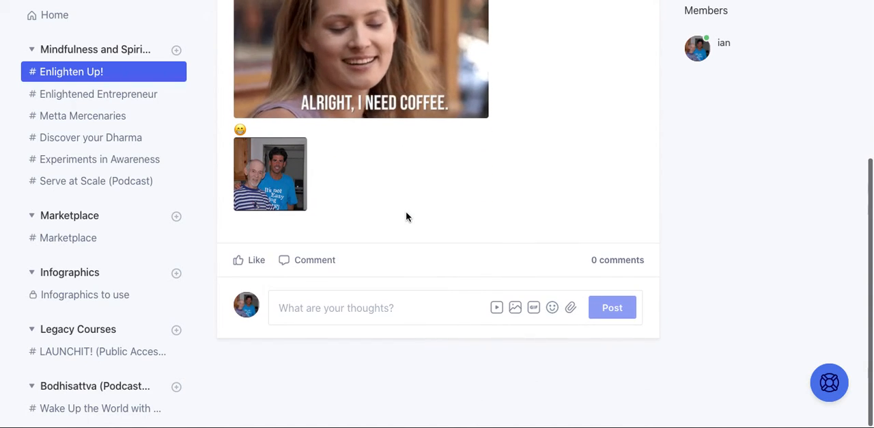
scroll(406, 211, up, 3)
scroll(407, 217, up, 3)
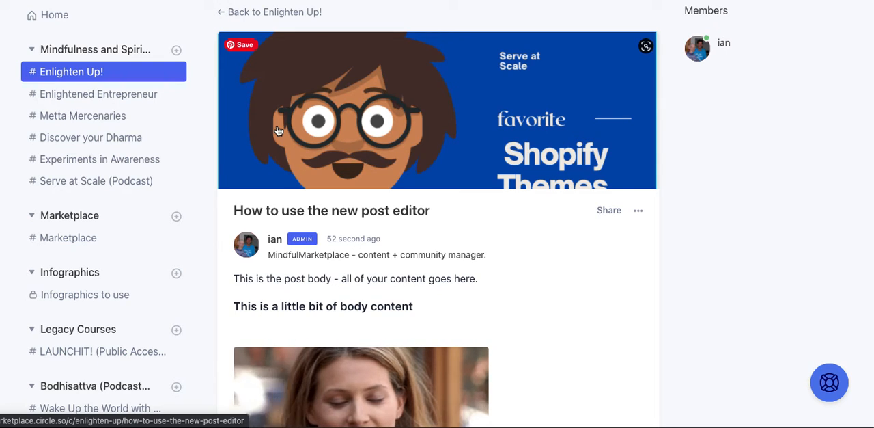
click(304, 16)
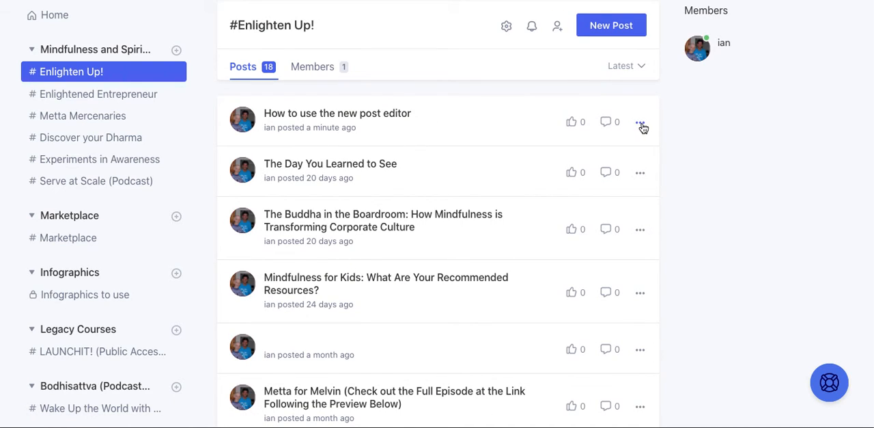
click(640, 122)
click(603, 243)
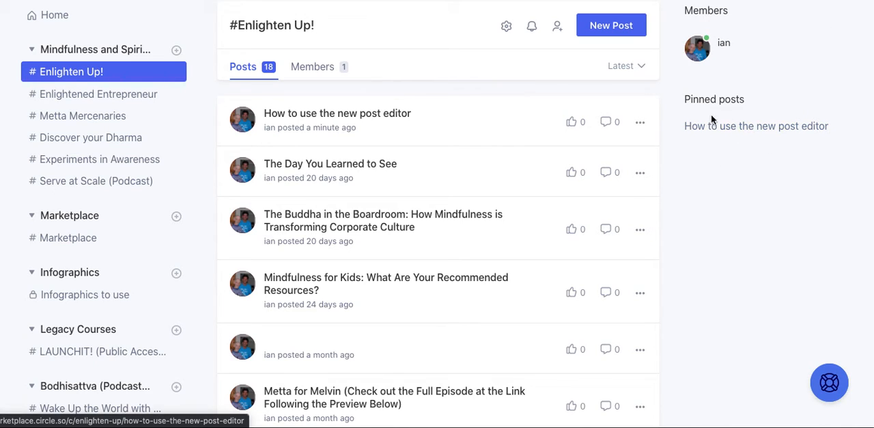
- Pin the post "How to use the new post editor" to the top of the Enlighten Up! space and look over its pinned card
click(642, 122)
click(645, 121)
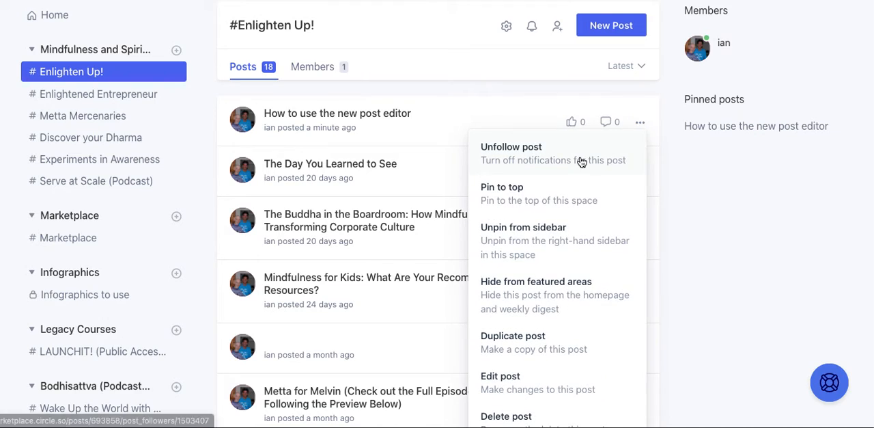
click(581, 203)
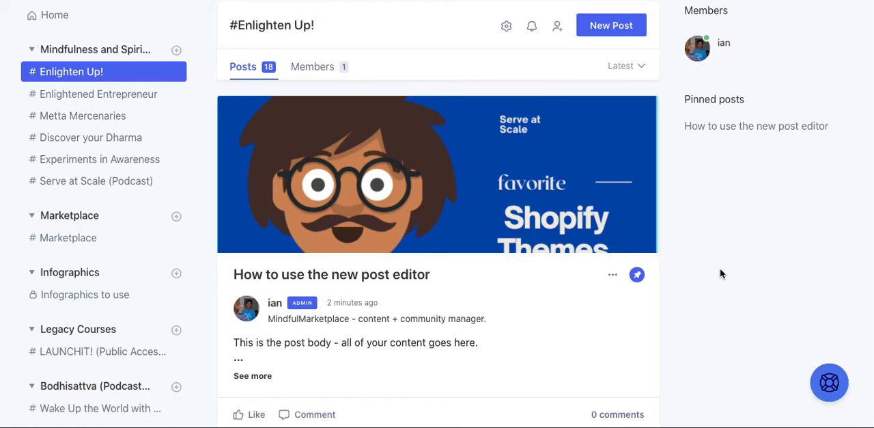
scroll(720, 269, down, 1)
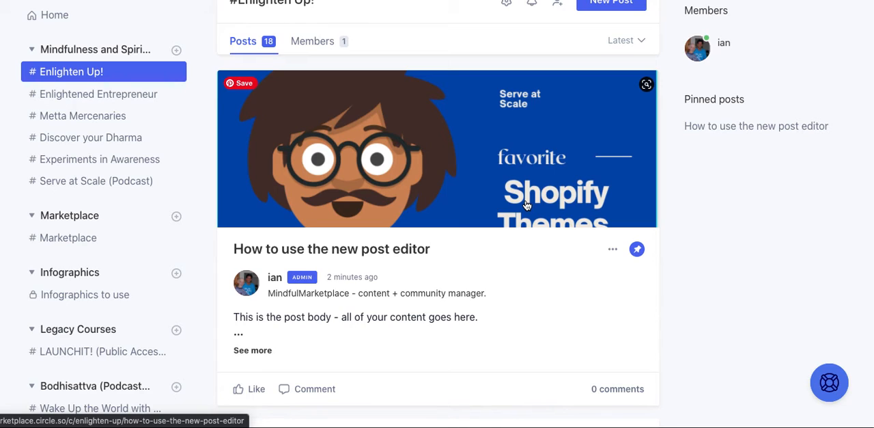
scroll(527, 205, up, 1)
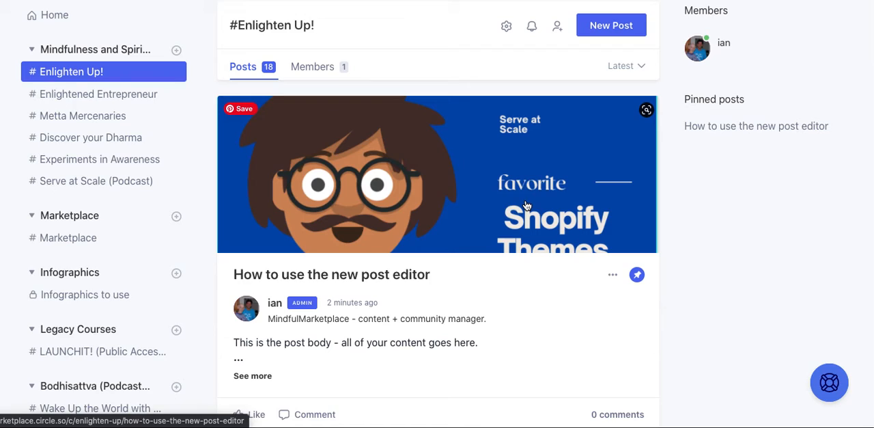